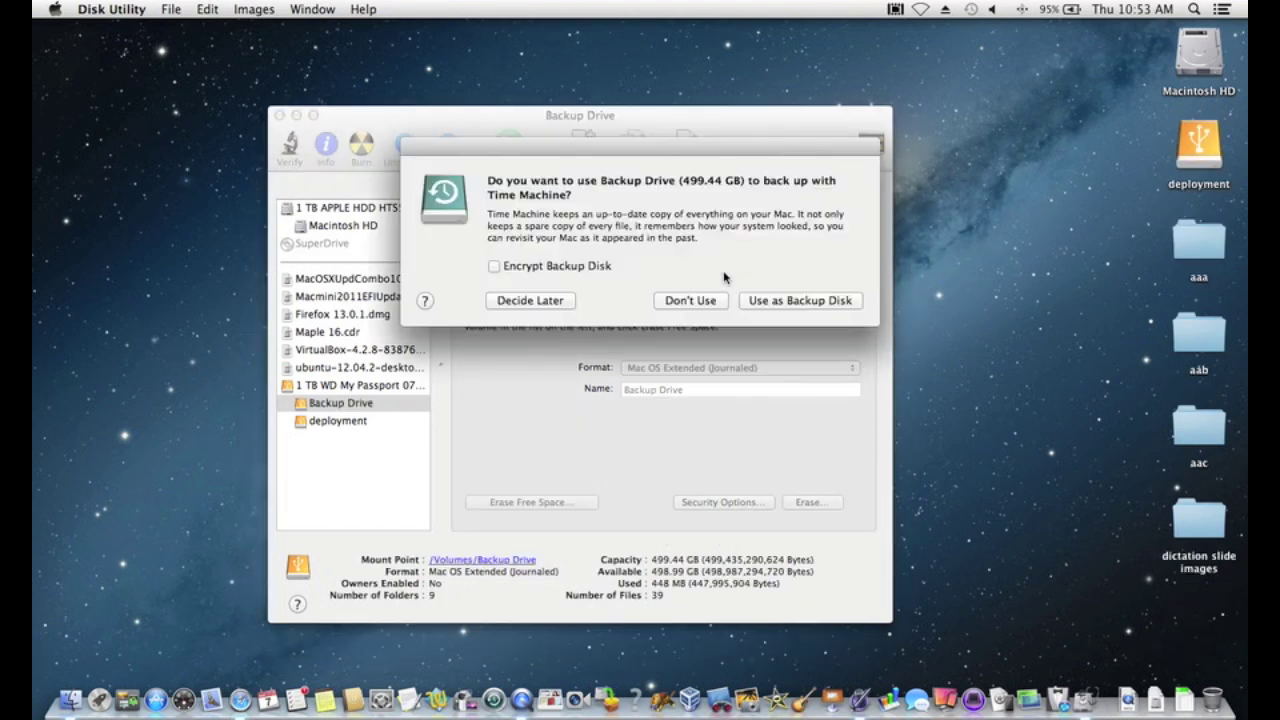
# Step: Accept Backup Drive as the Time Machine backup disk and open the Time Machine preferences
pyautogui.click(856, 302)
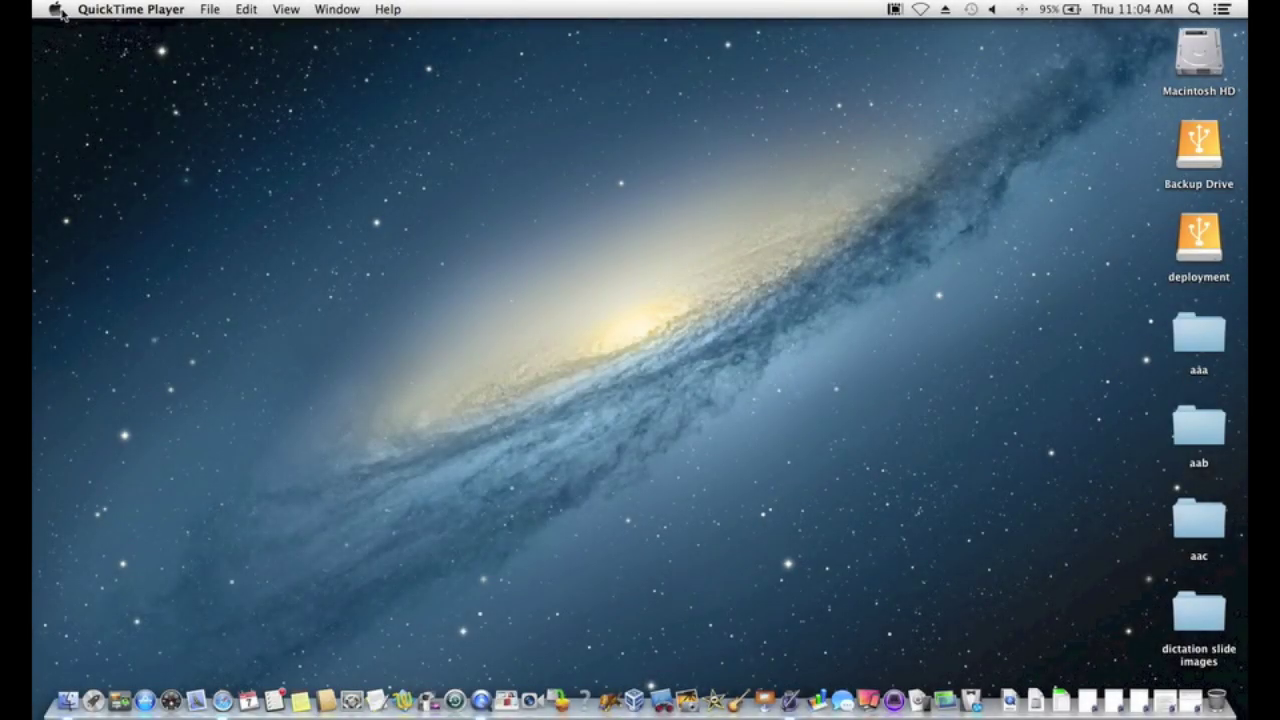
pyautogui.click(55, 9)
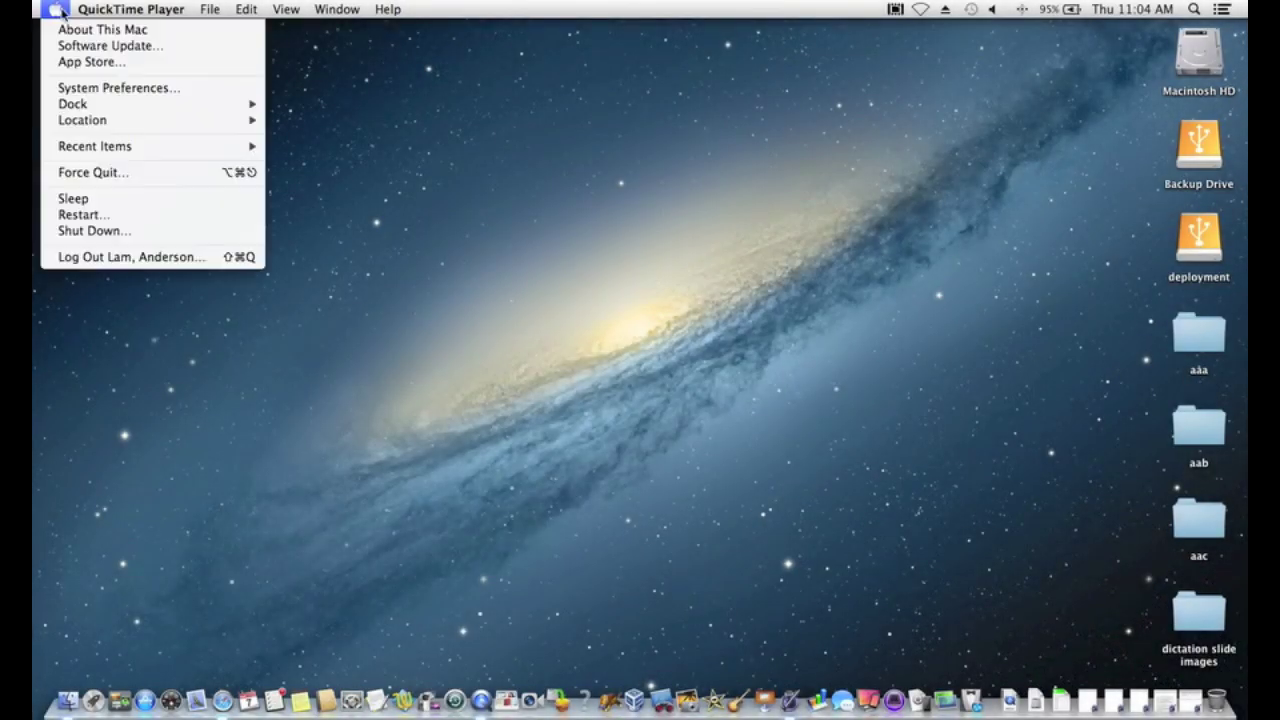
pyautogui.click(110, 89)
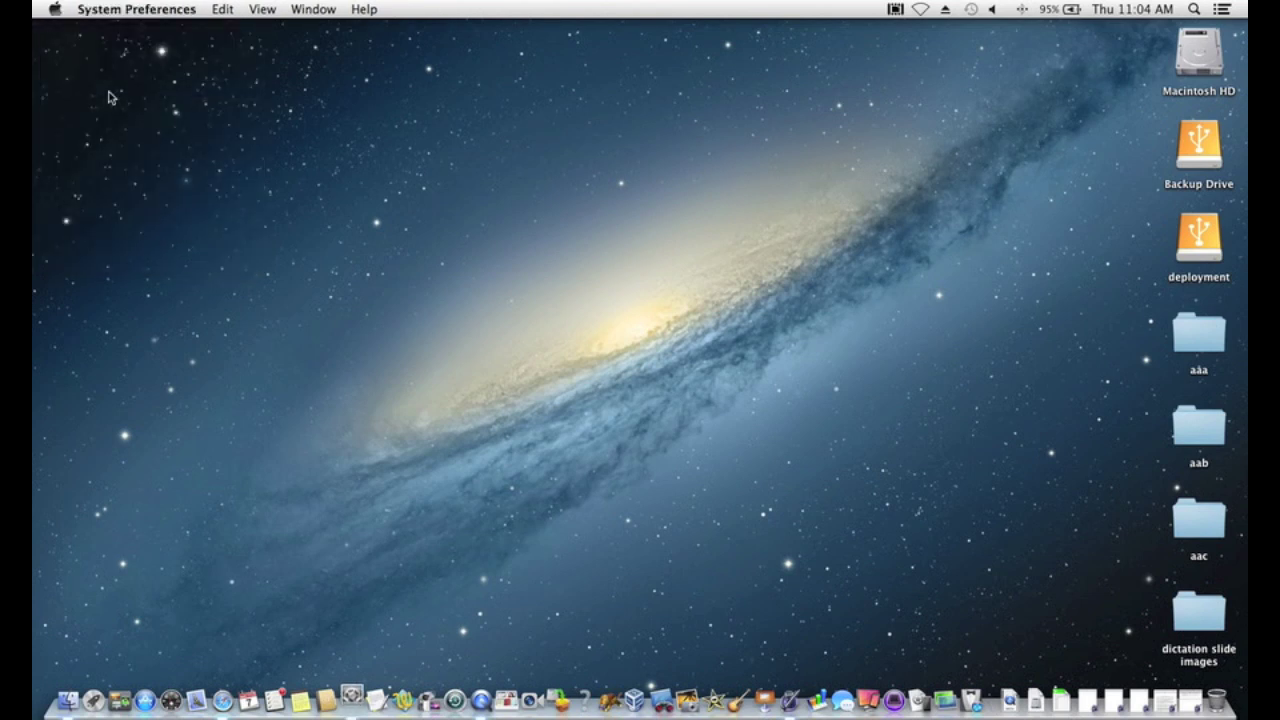
pyautogui.click(806, 475)
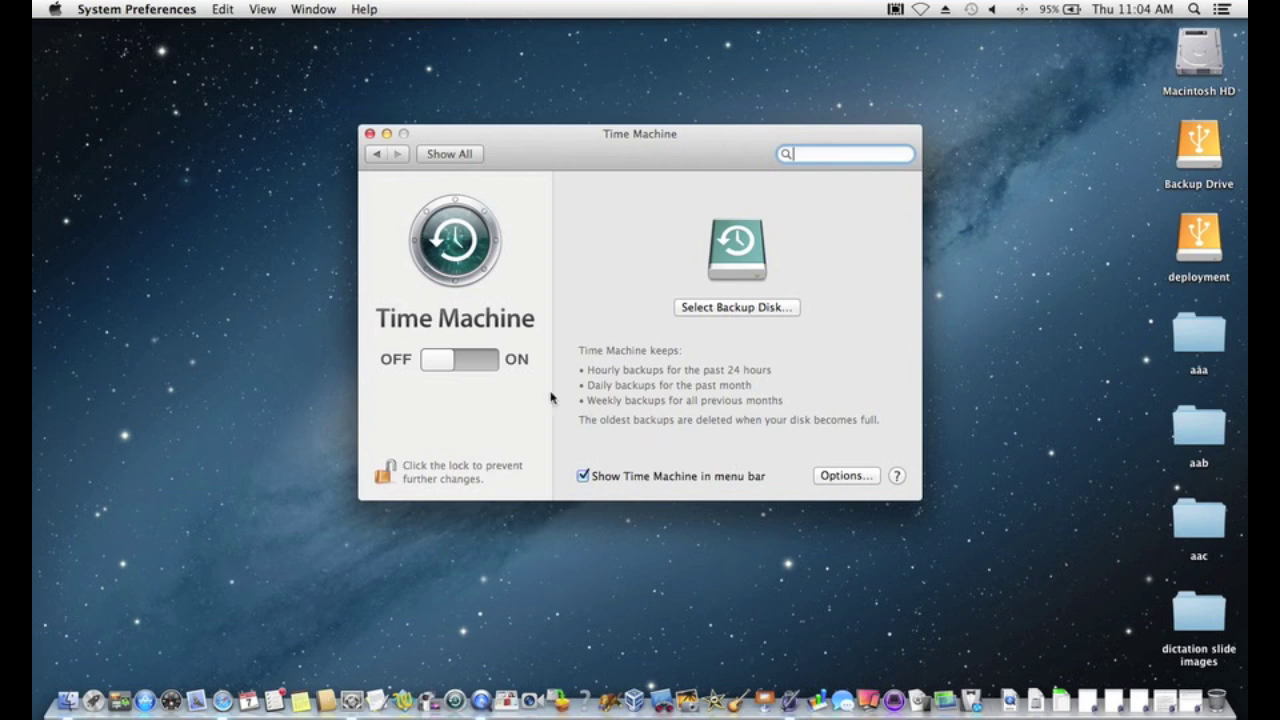
# Step: Turn on Time Machine and choose Backup Drive as its backup disk, without encryption
pyautogui.click(493, 369)
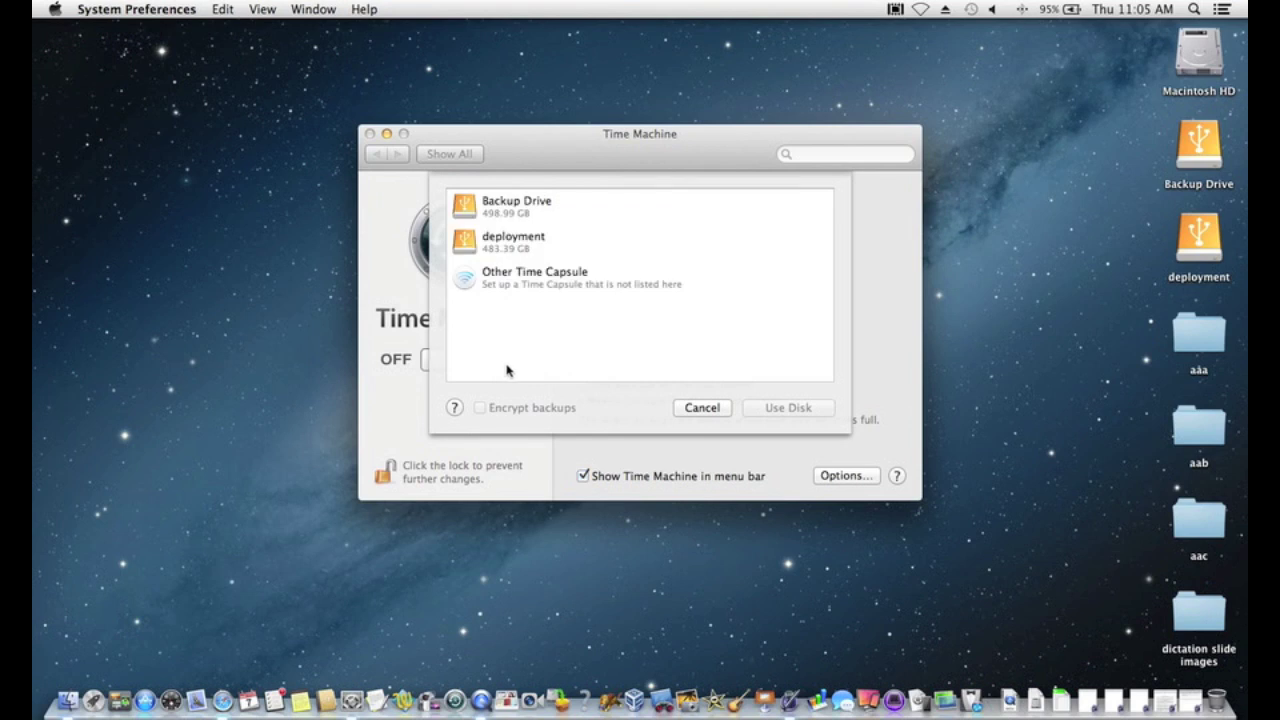
pyautogui.click(529, 216)
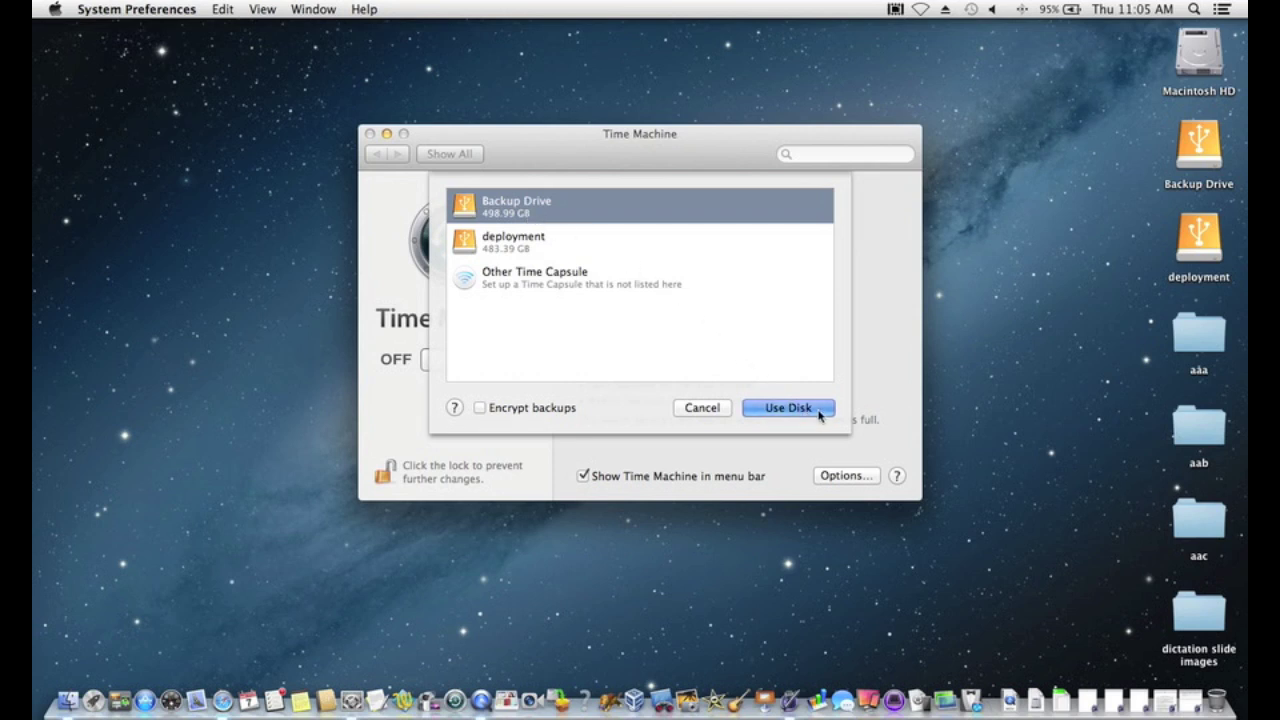
pyautogui.click(788, 408)
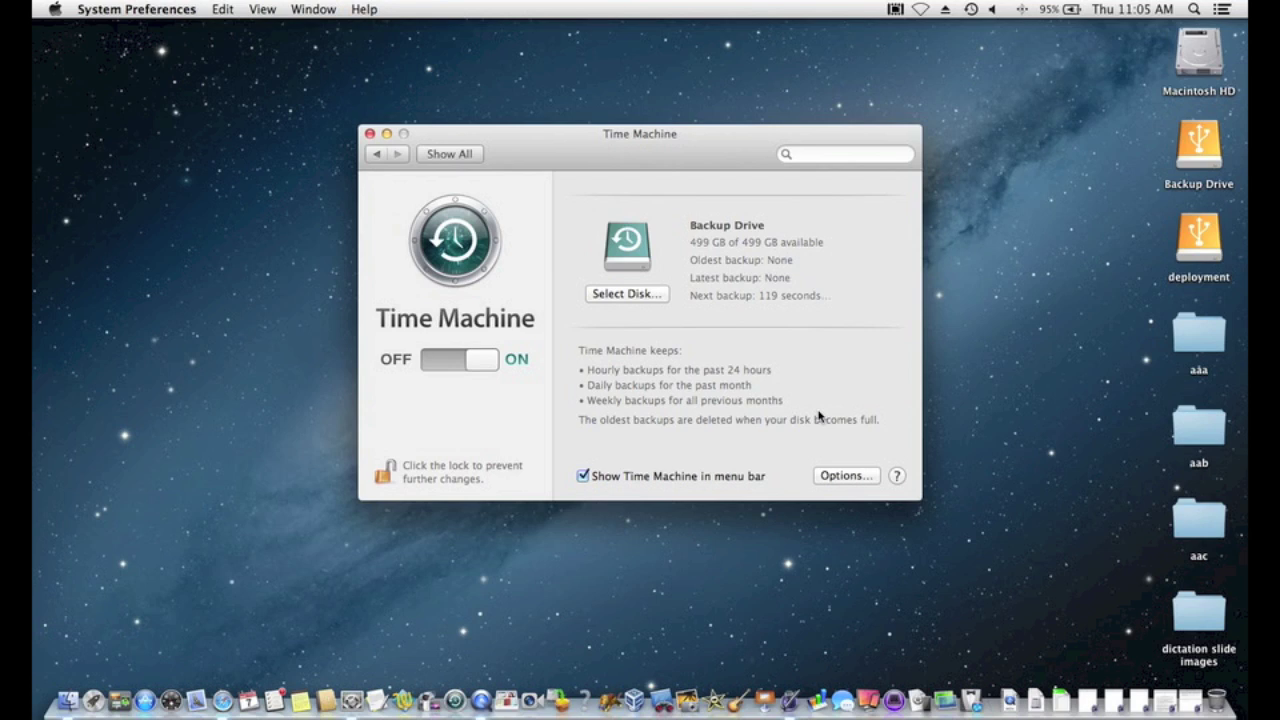
# Step: Review the items excluded from Time Machine backups and leave the options without saving
pyautogui.click(866, 479)
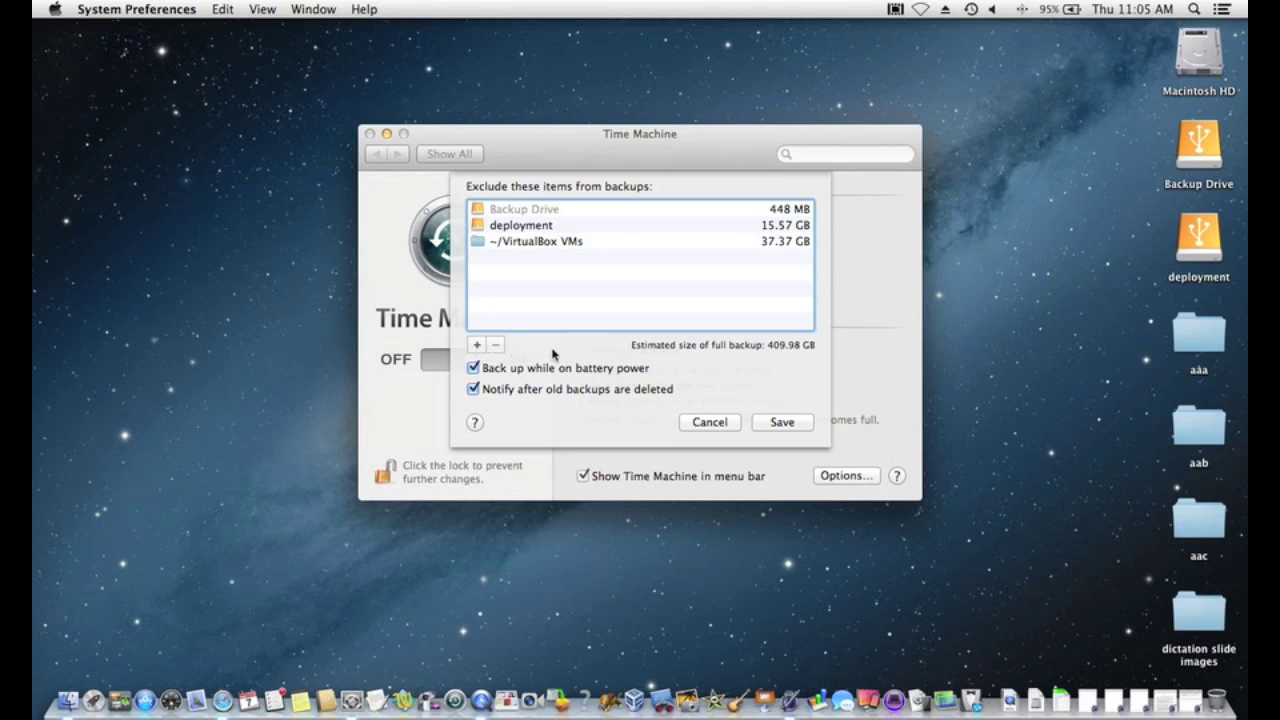
pyautogui.click(714, 425)
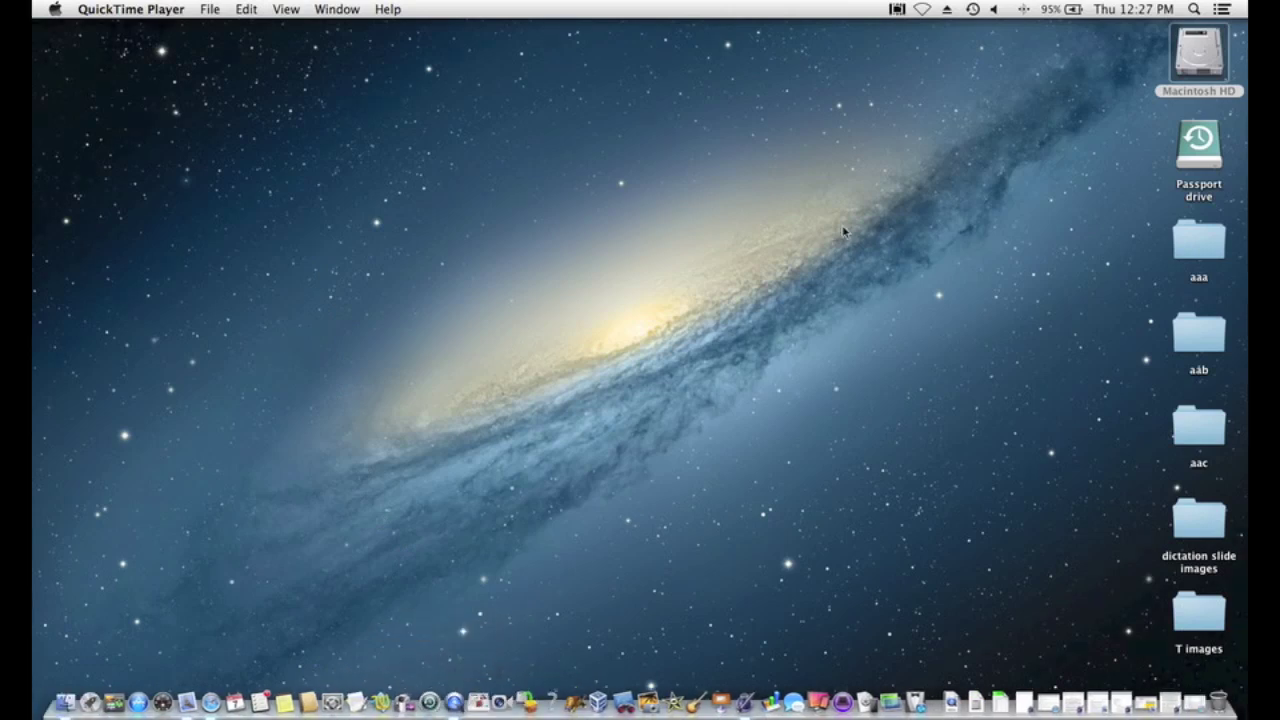
# Step: Enter Time Machine from the Finder and show the Documents folder as icons
pyautogui.click(975, 11)
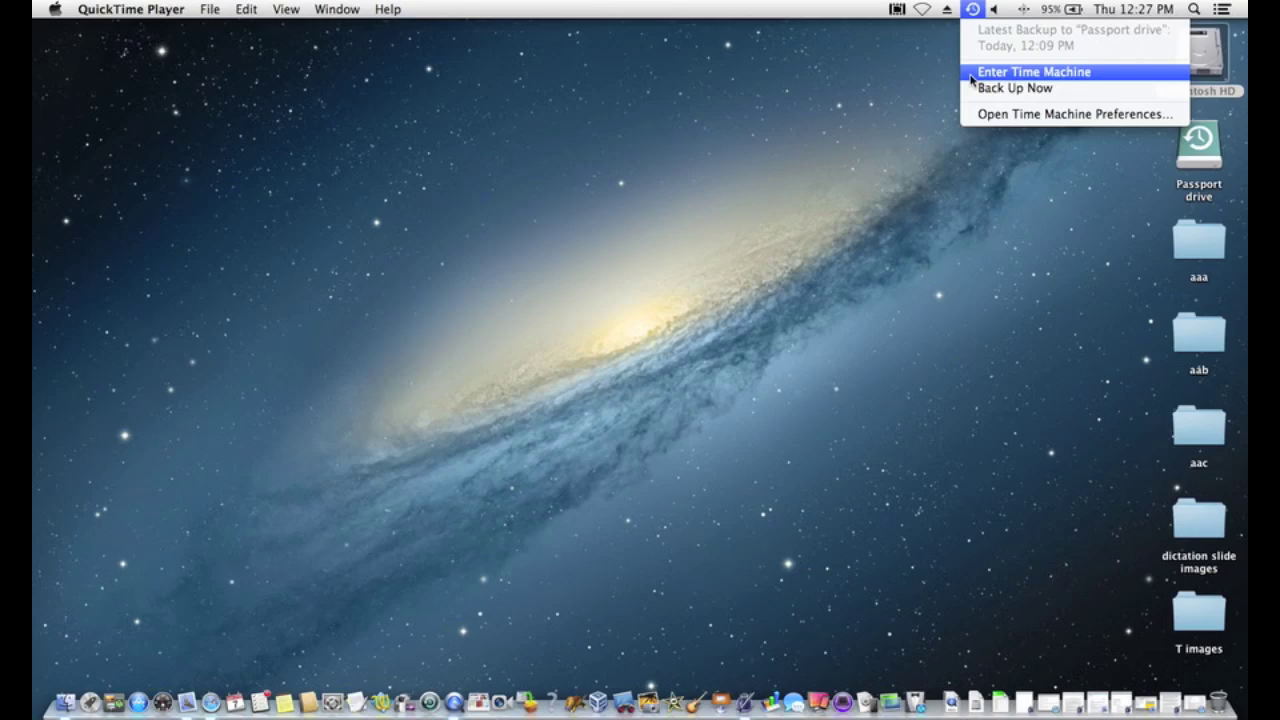
pyautogui.click(814, 160)
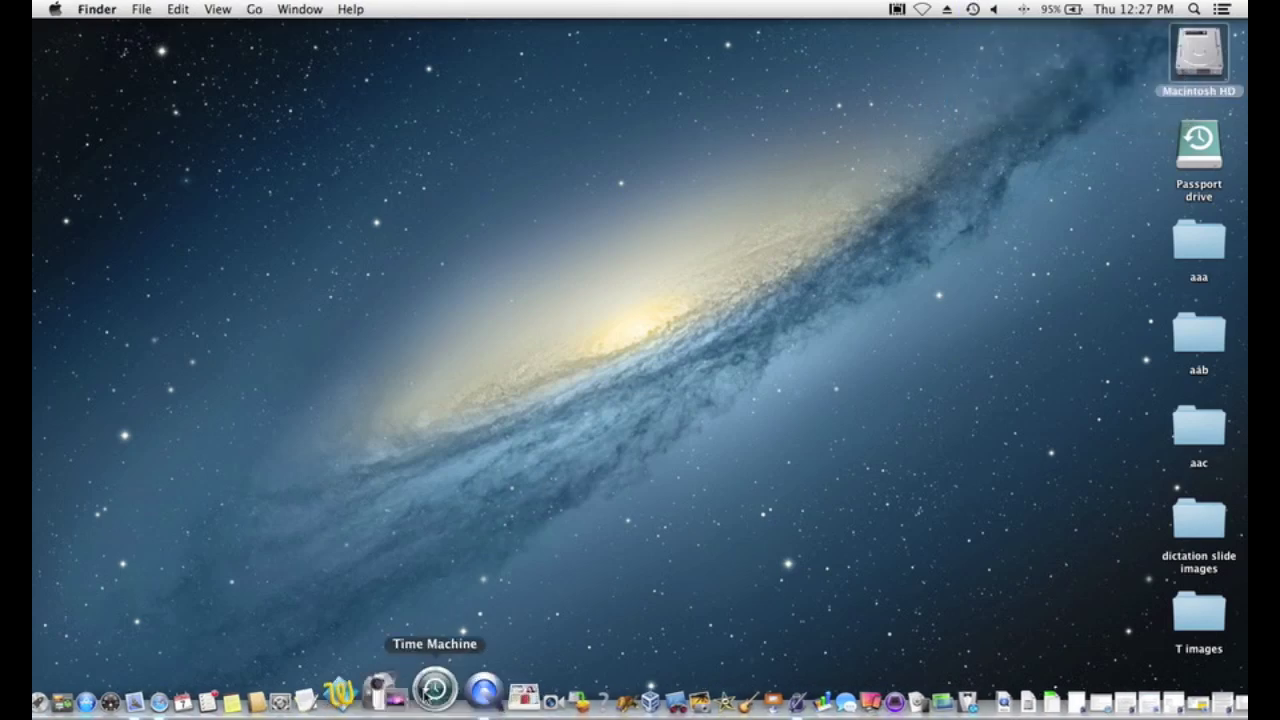
pyautogui.click(426, 695)
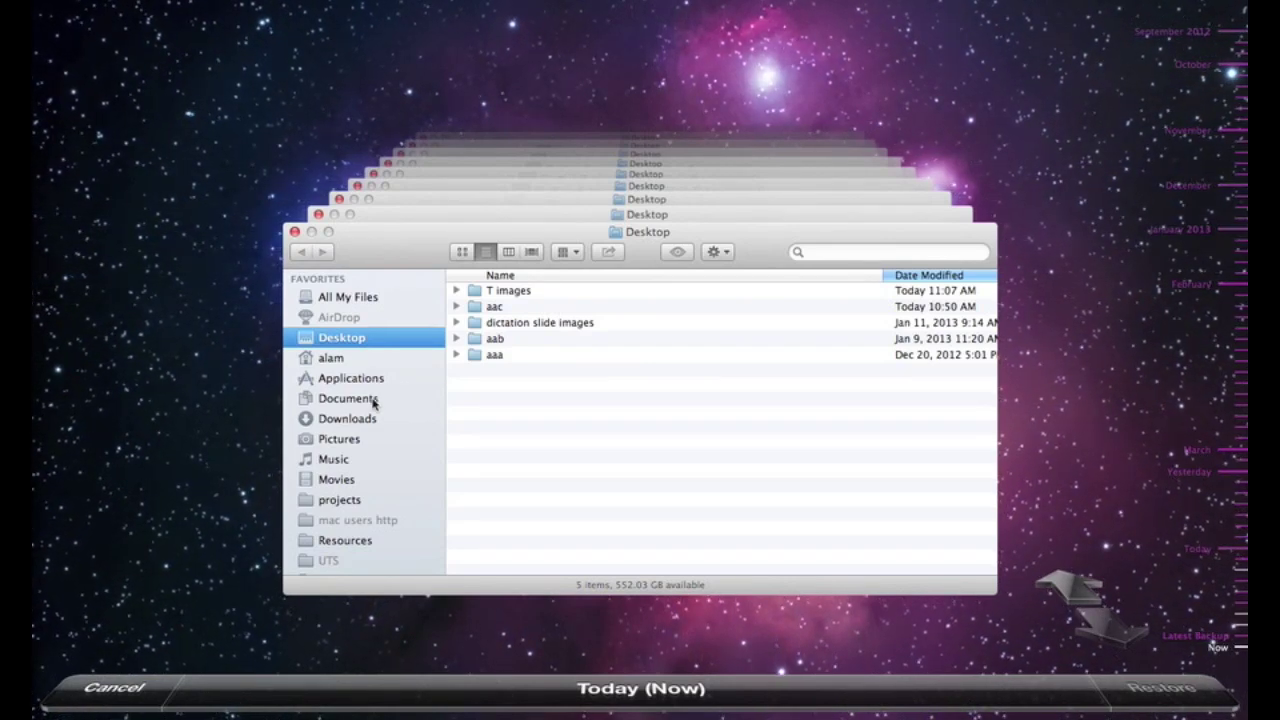
pyautogui.click(373, 401)
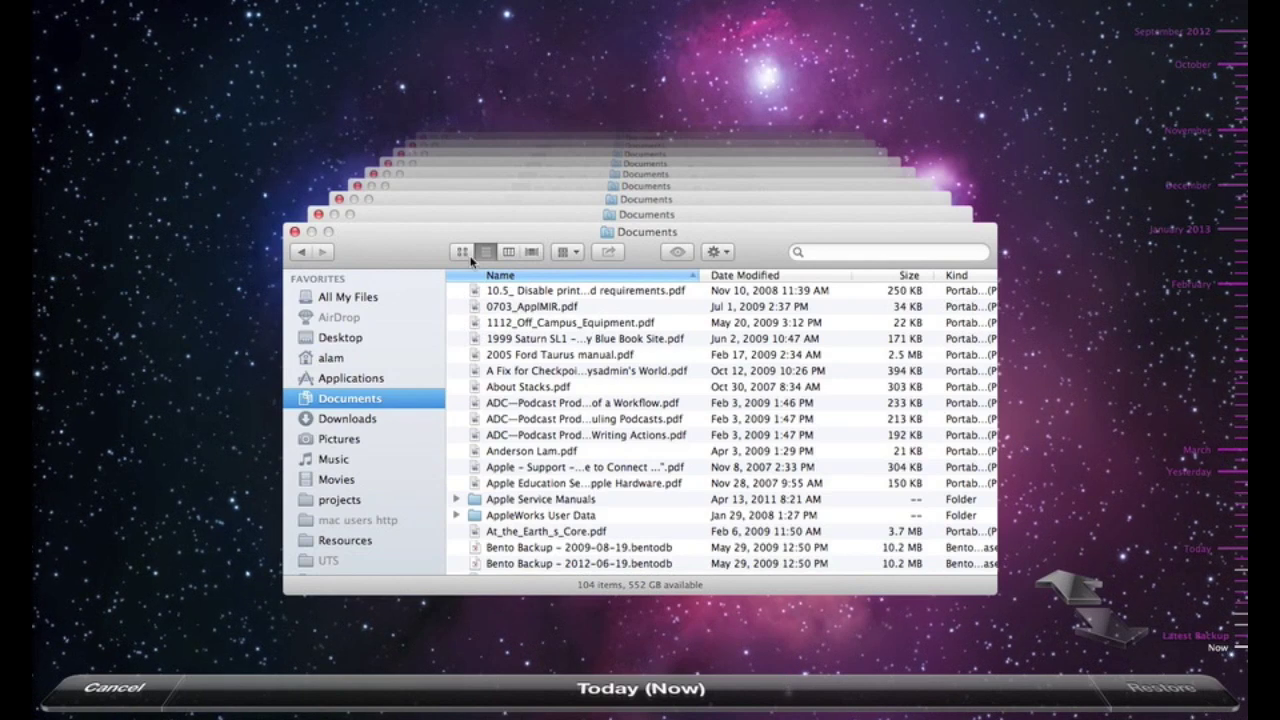
pyautogui.click(462, 252)
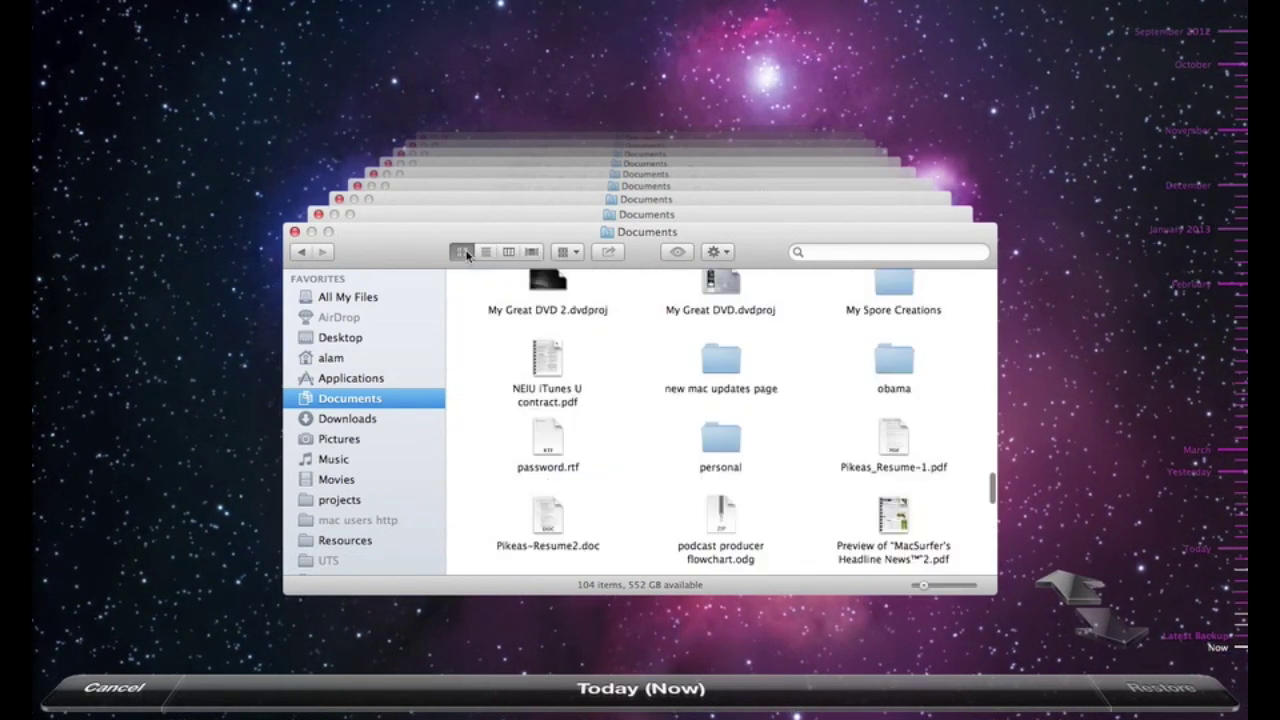
# Step: Go back to the Documents backup from today at 11:20 AM and select the file mac os x (10.6).pdf
pyautogui.click(673, 214)
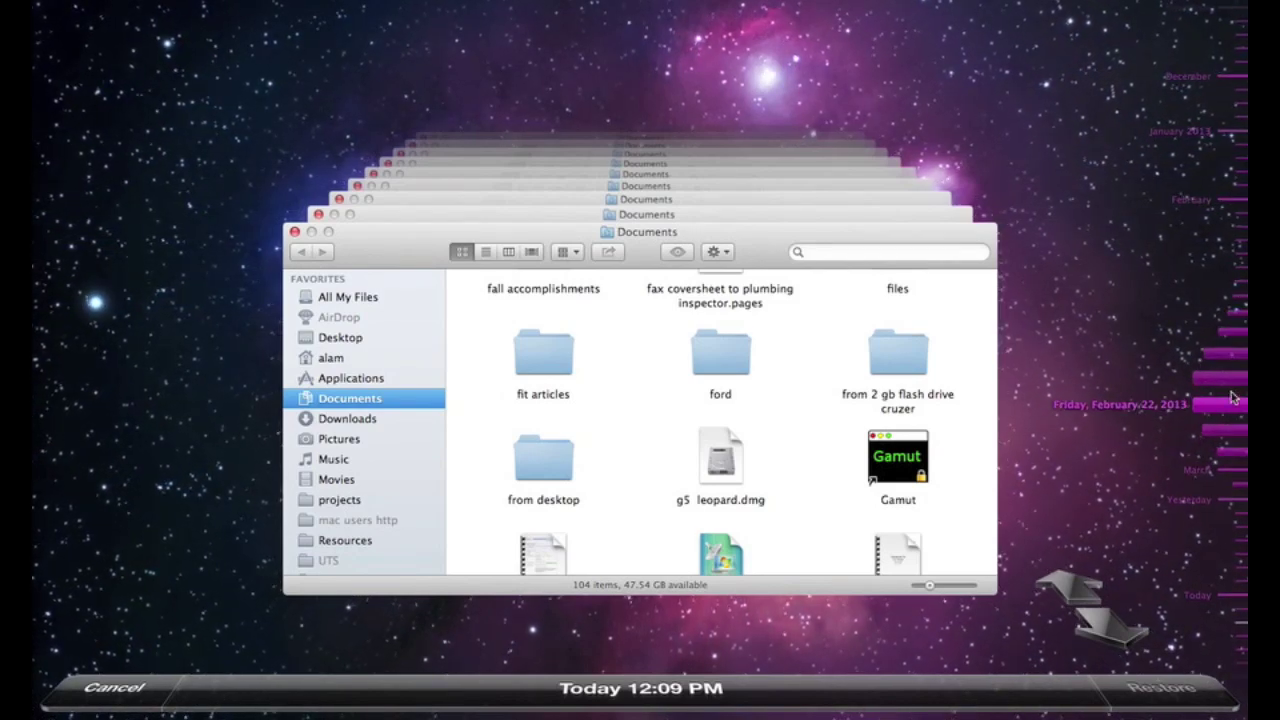
pyautogui.click(717, 214)
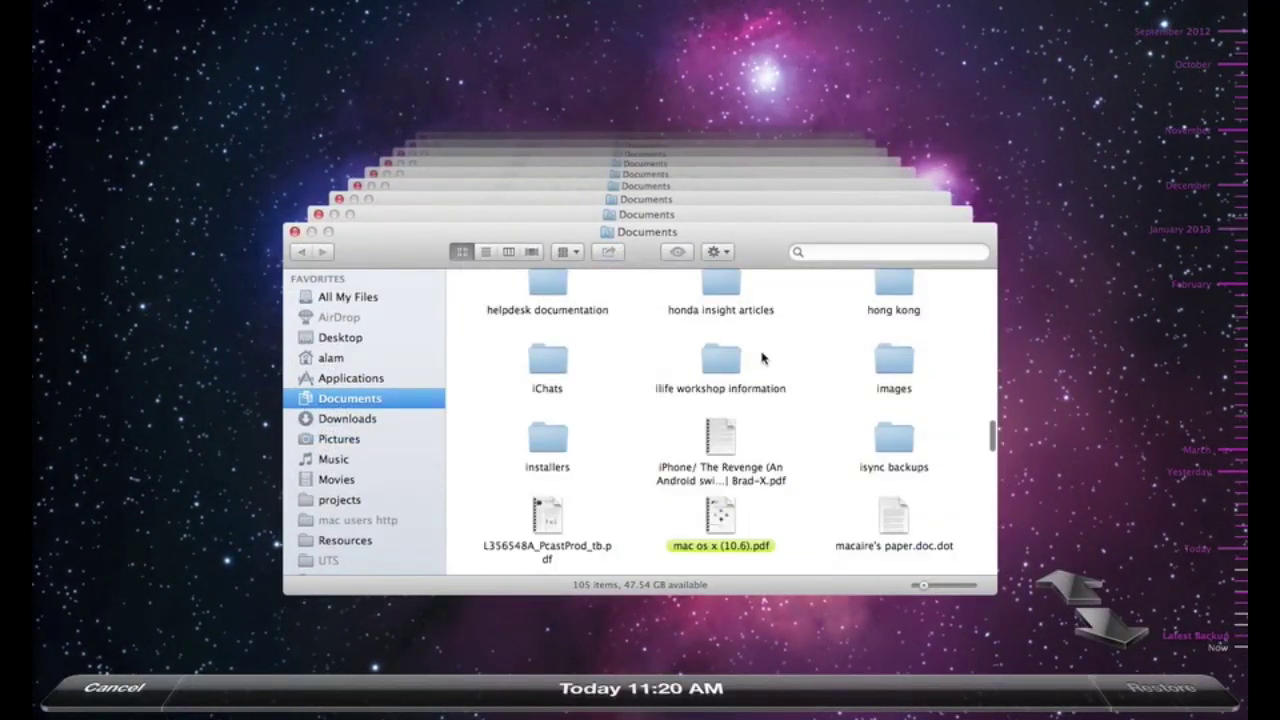
pyautogui.scroll(-3, 762, 330)
pyautogui.click(721, 397)
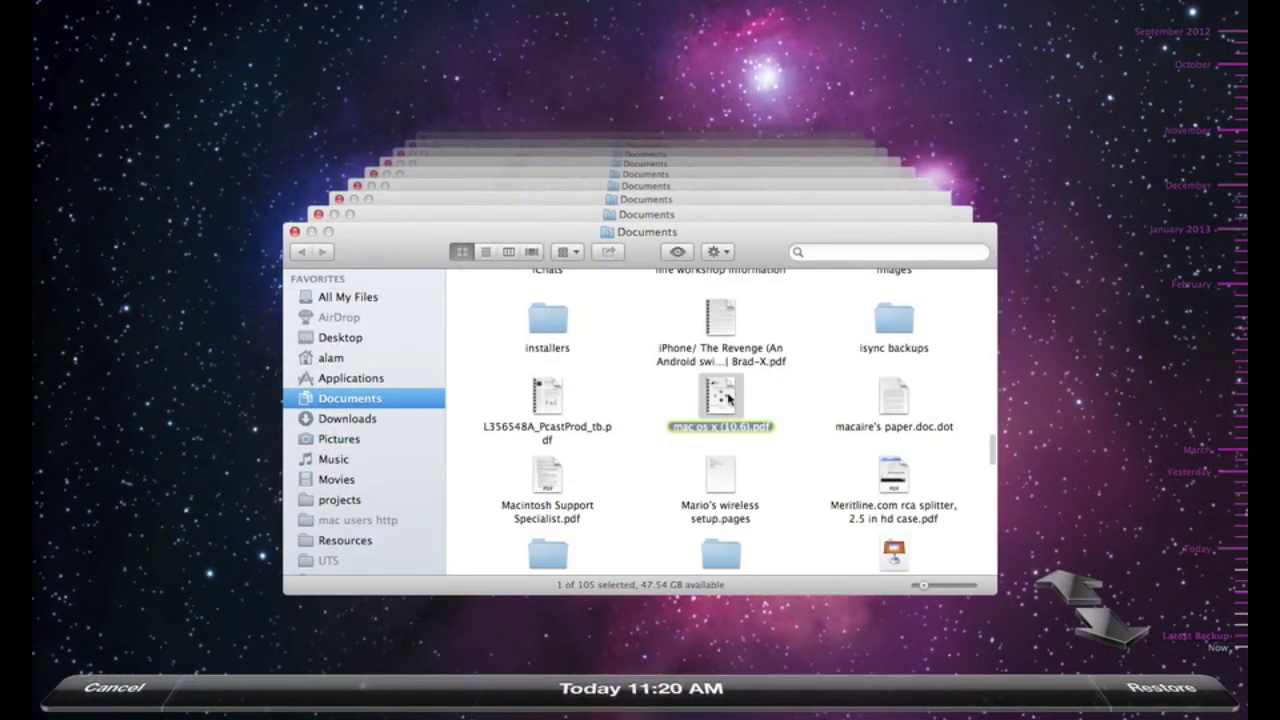
# Step: Preview the first four pages of mac os x (10.6).pdf and restore the file from the backup
pyautogui.click(684, 252)
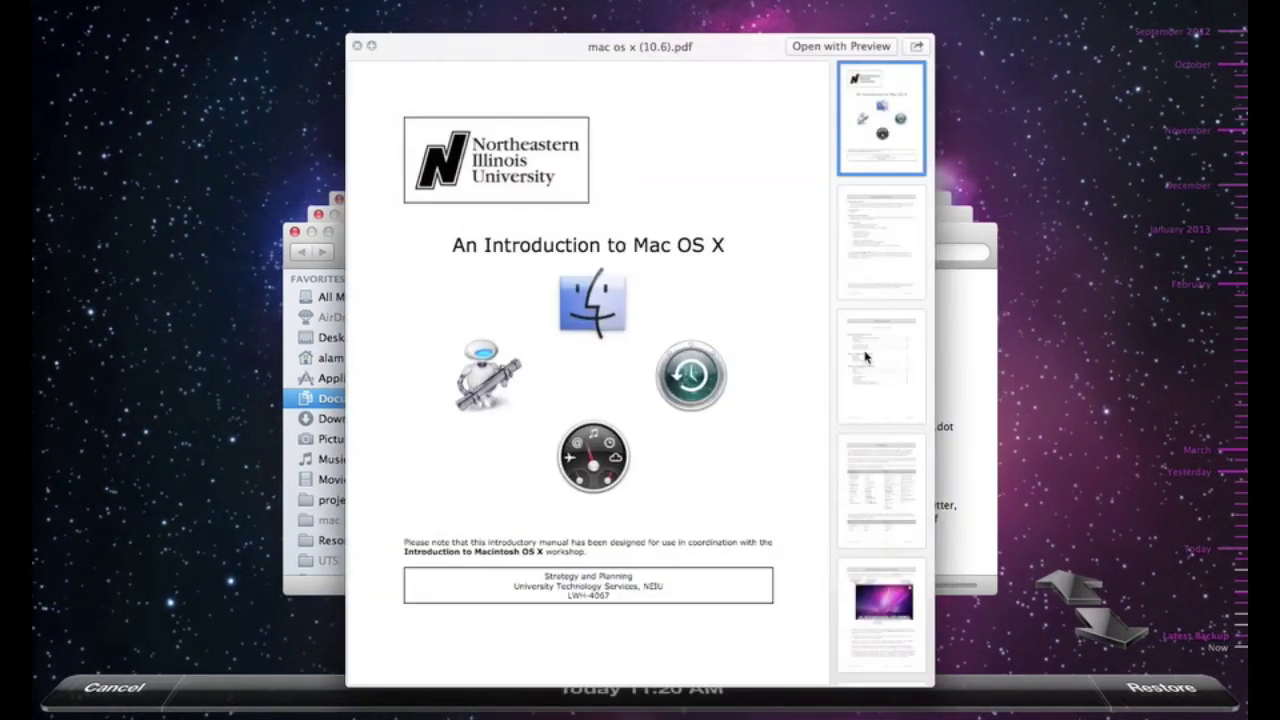
pyautogui.click(860, 276)
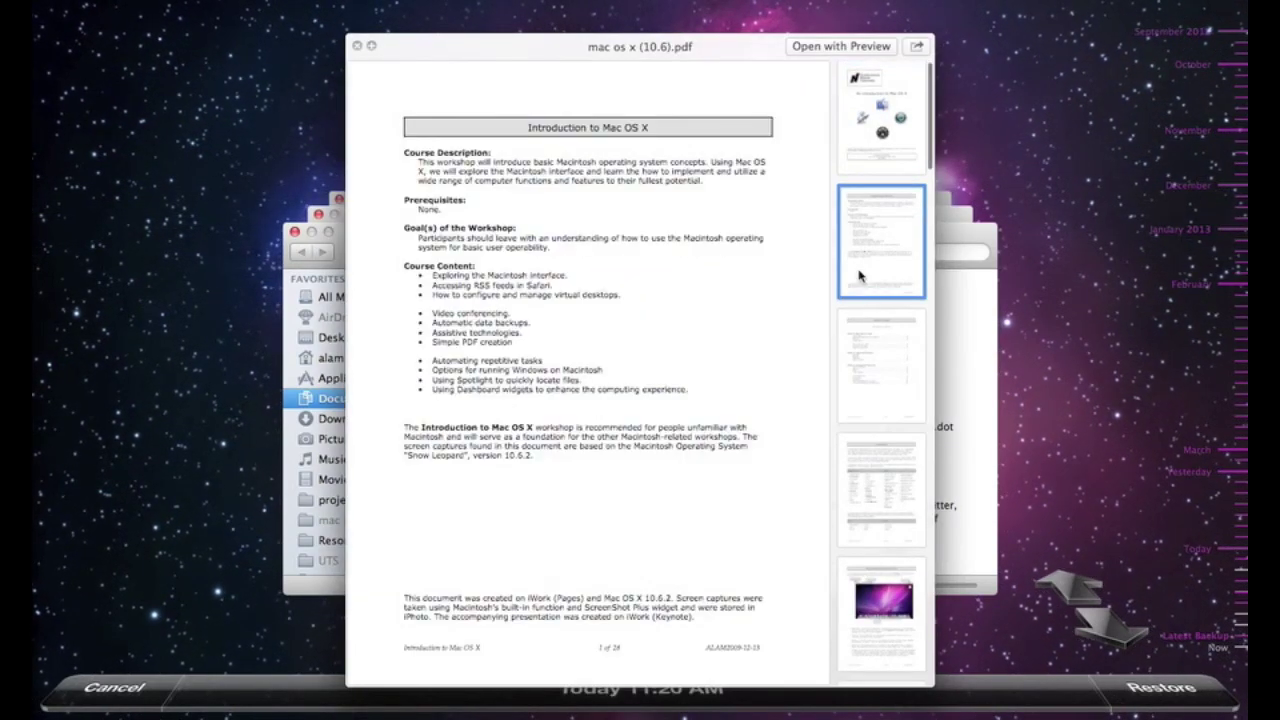
pyautogui.click(889, 384)
pyautogui.click(893, 474)
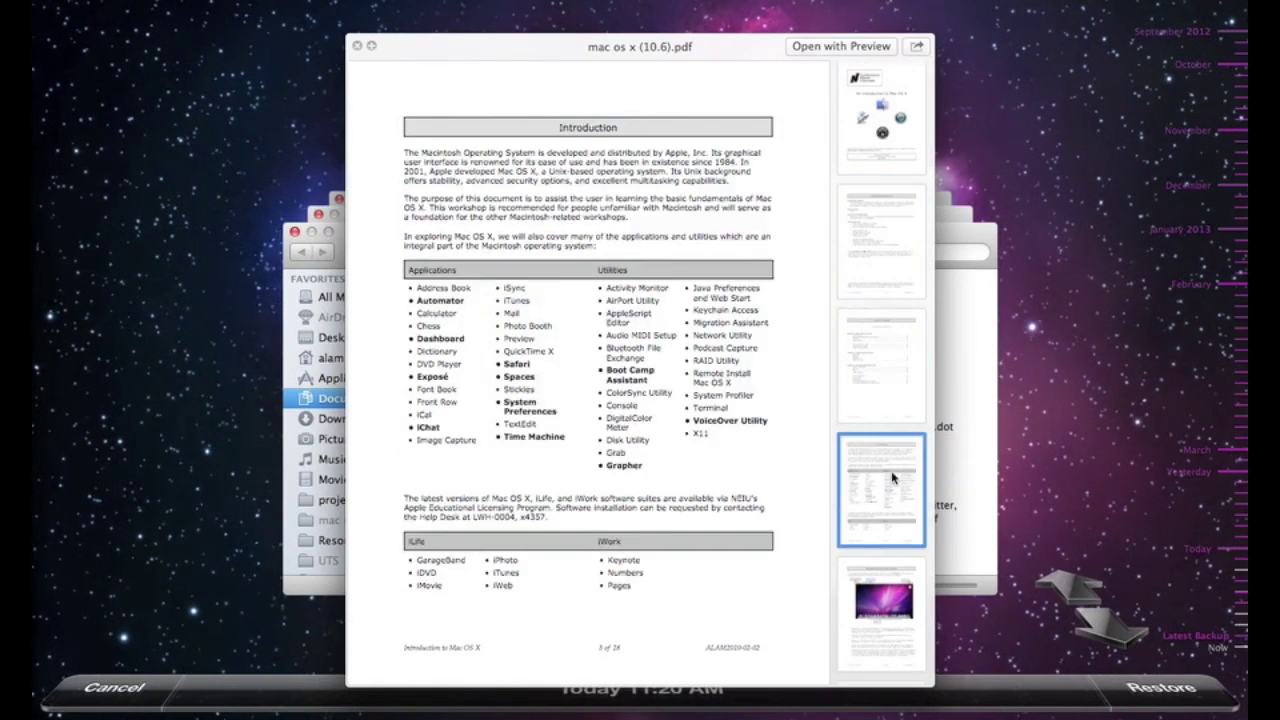
pyautogui.click(358, 47)
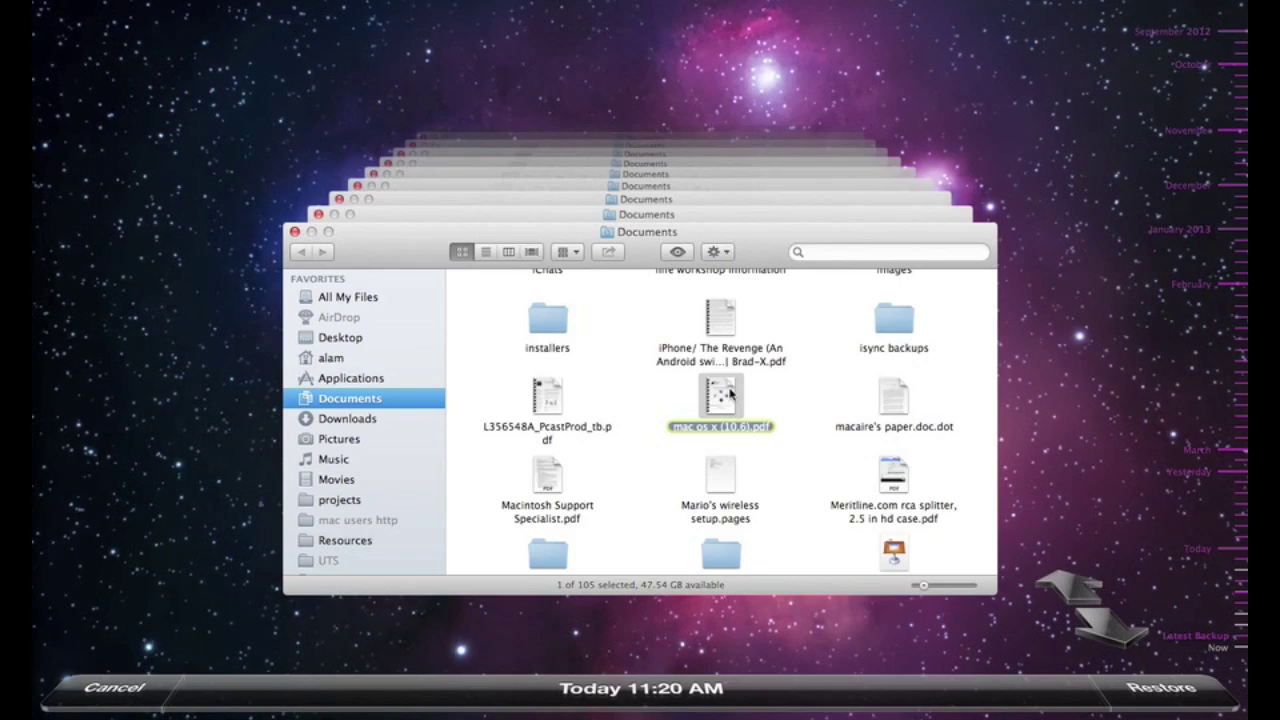
pyautogui.click(1132, 705)
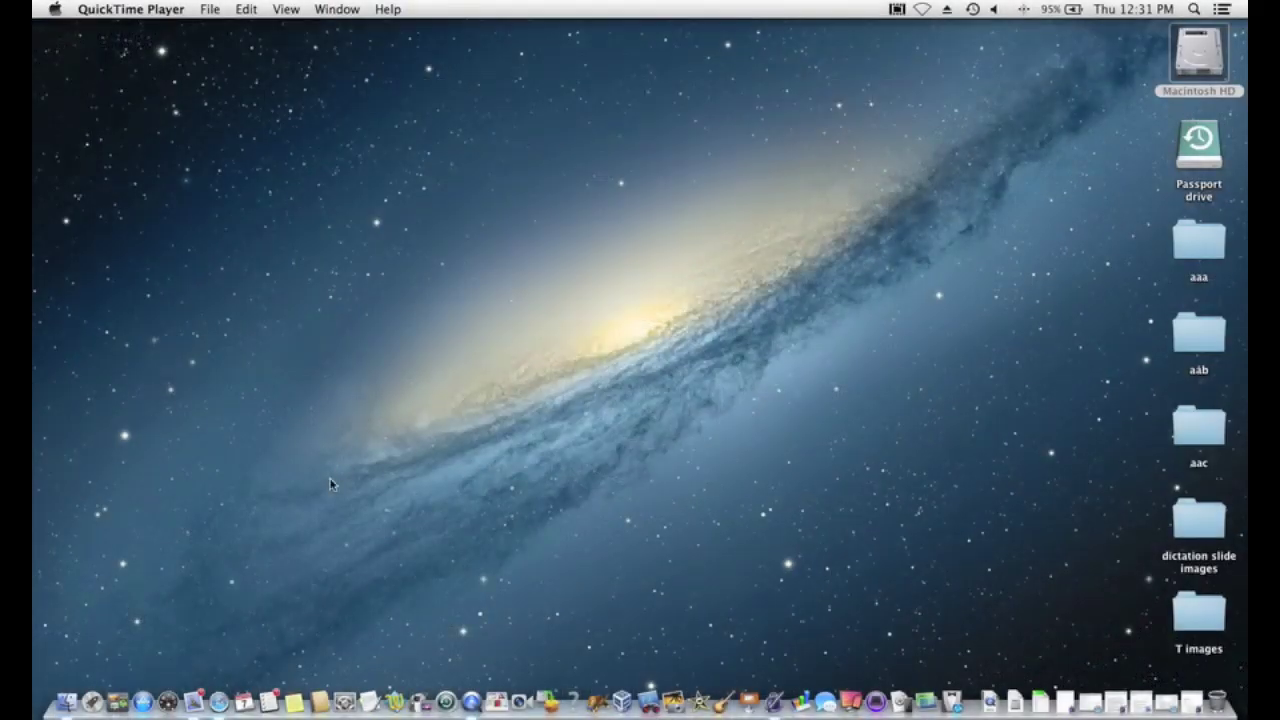
# Step: Switch to Mail and take its inbox back in Time Machine to the Monday, March 4, 2013 9:27 AM backup
pyautogui.click(198, 704)
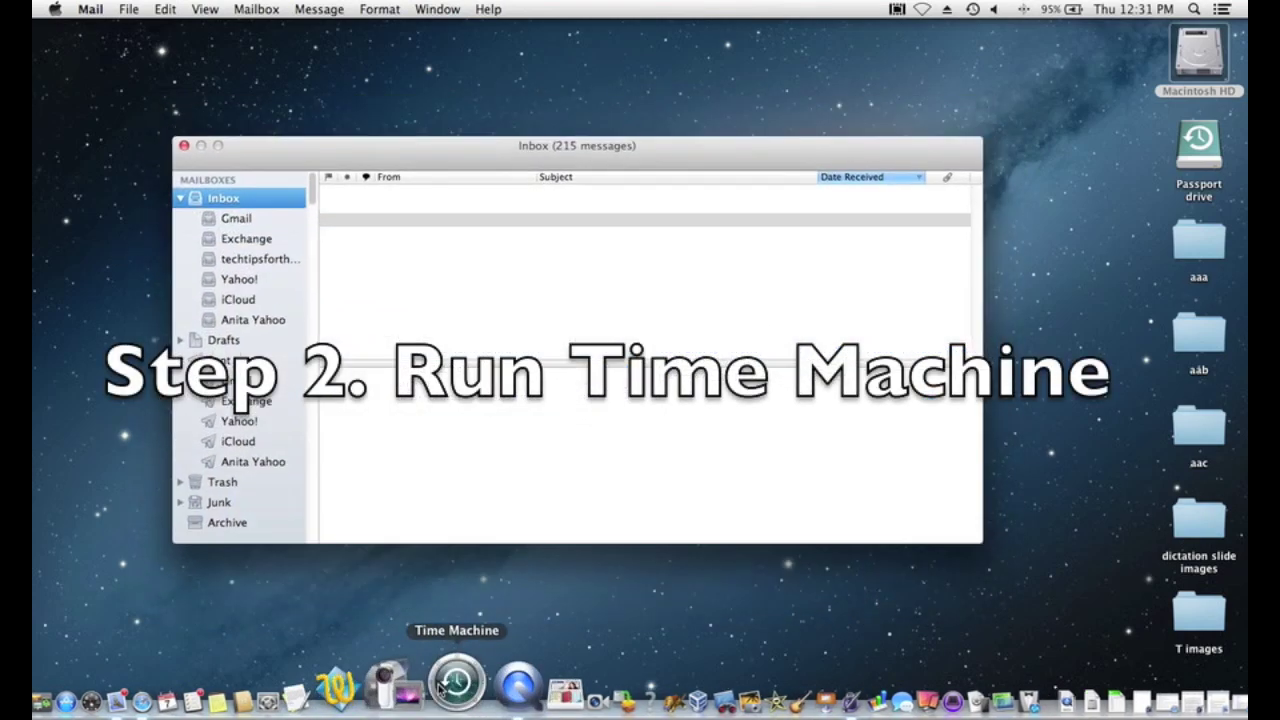
pyautogui.click(445, 684)
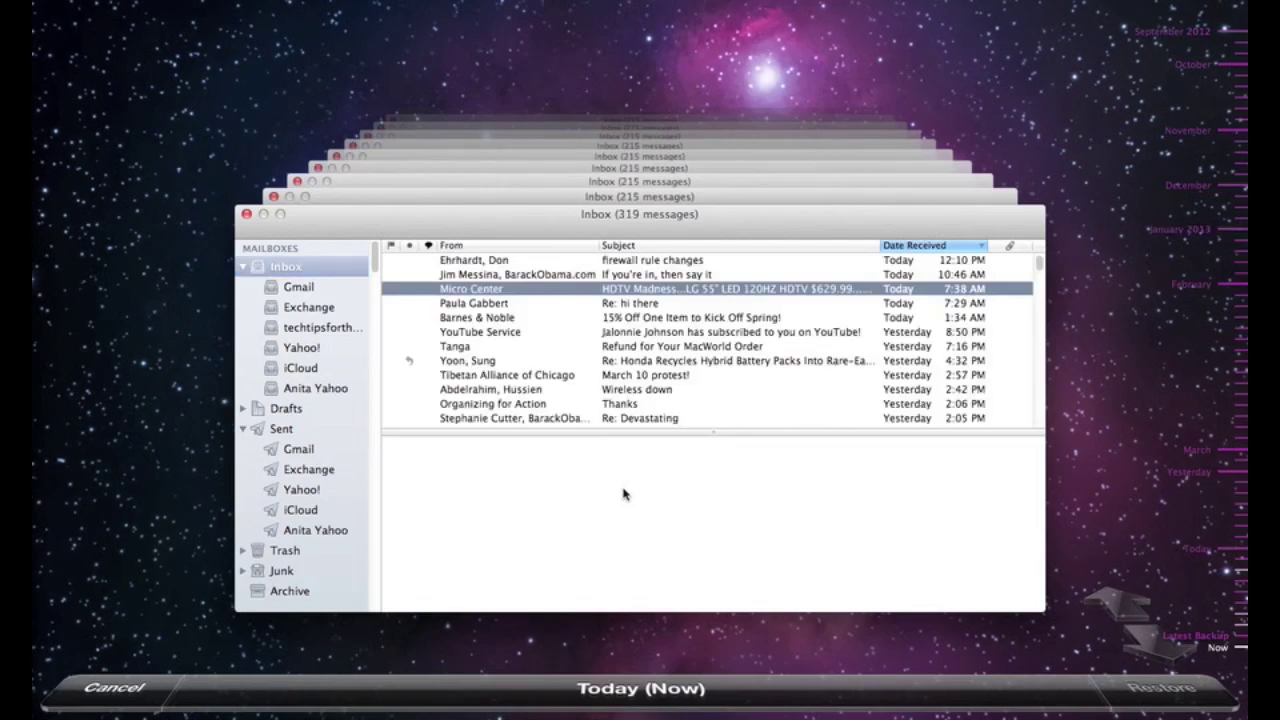
pyautogui.click(681, 196)
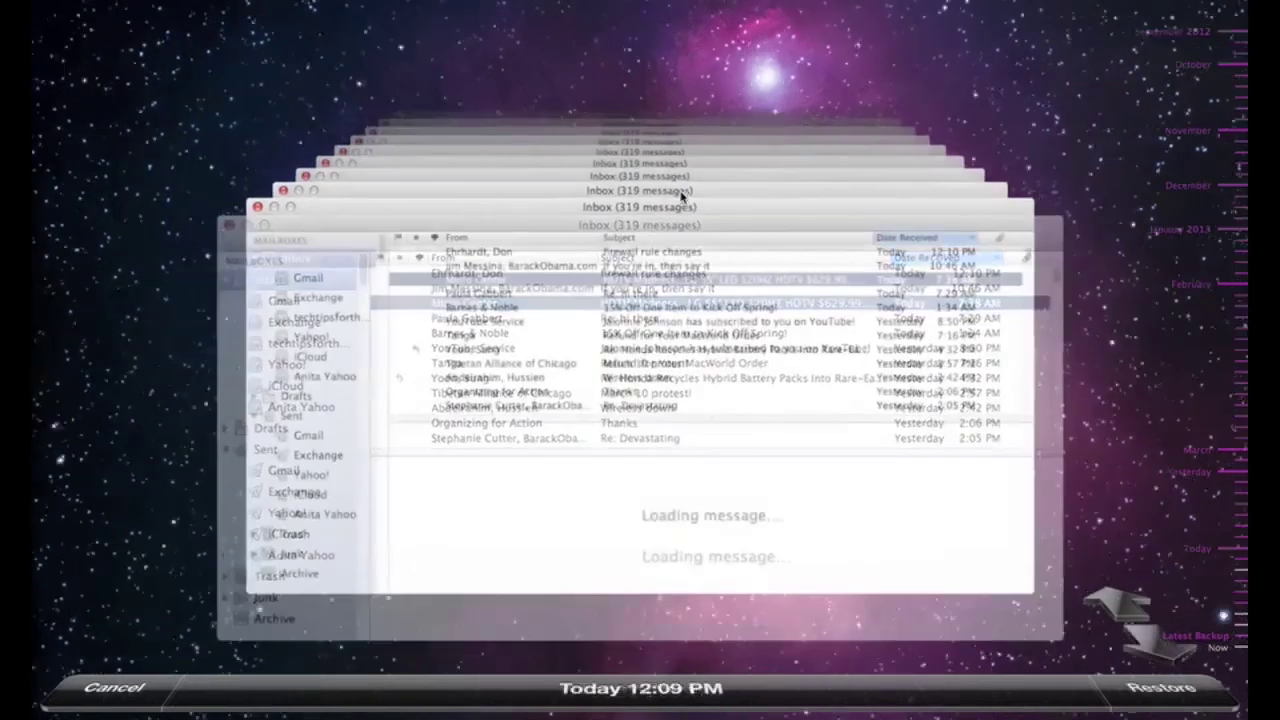
pyautogui.click(684, 194)
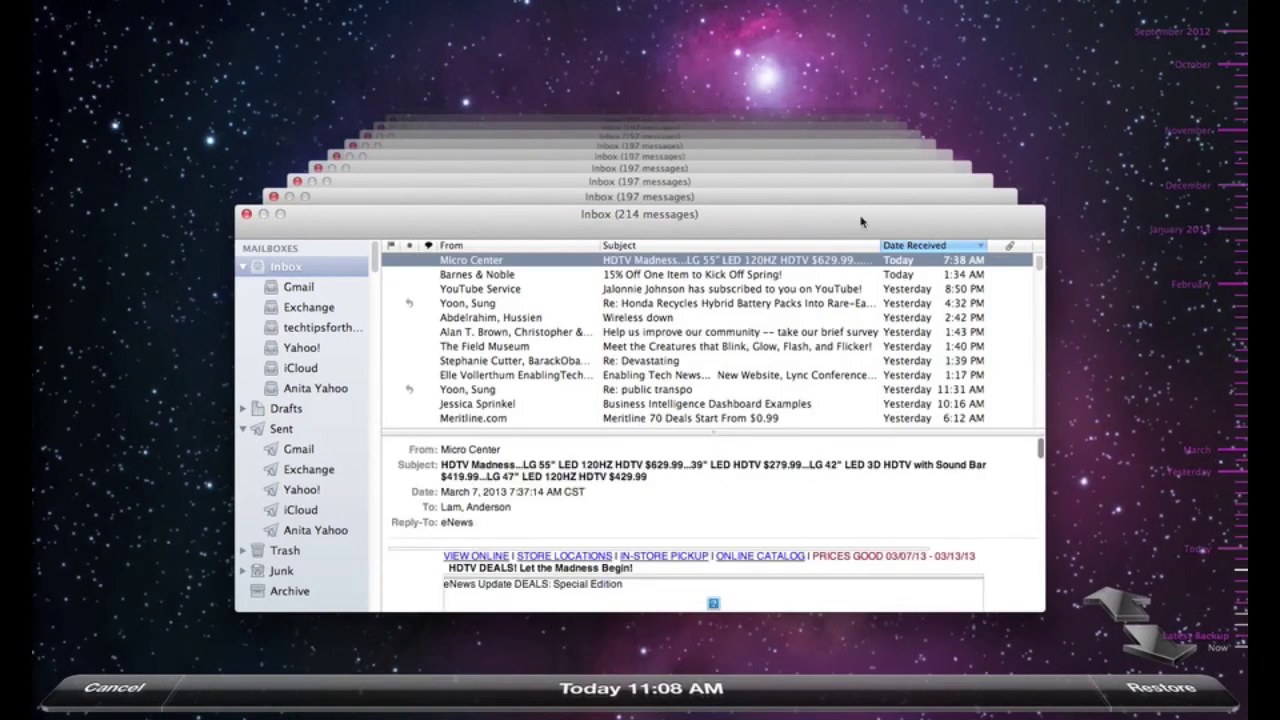
pyautogui.click(1236, 470)
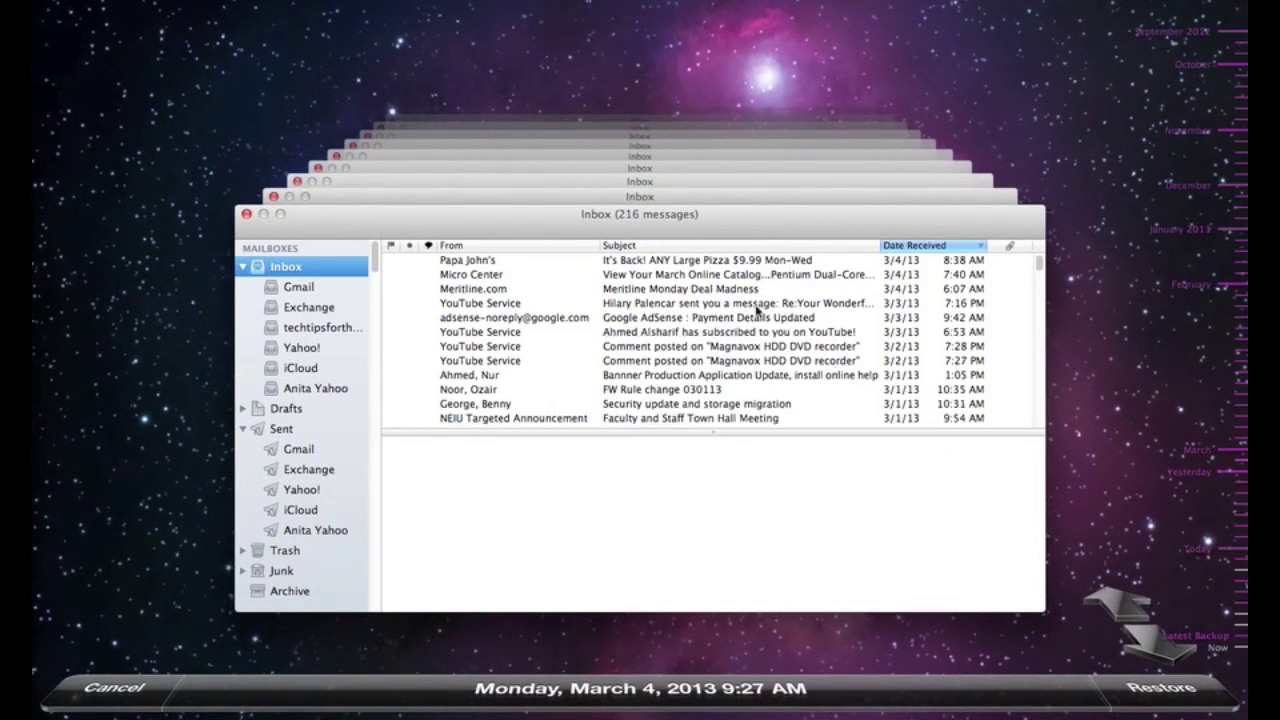
# Step: Restore the Micro Center "View Your March Online Catalog" message and open the recovered copy in Mail
pyautogui.click(727, 277)
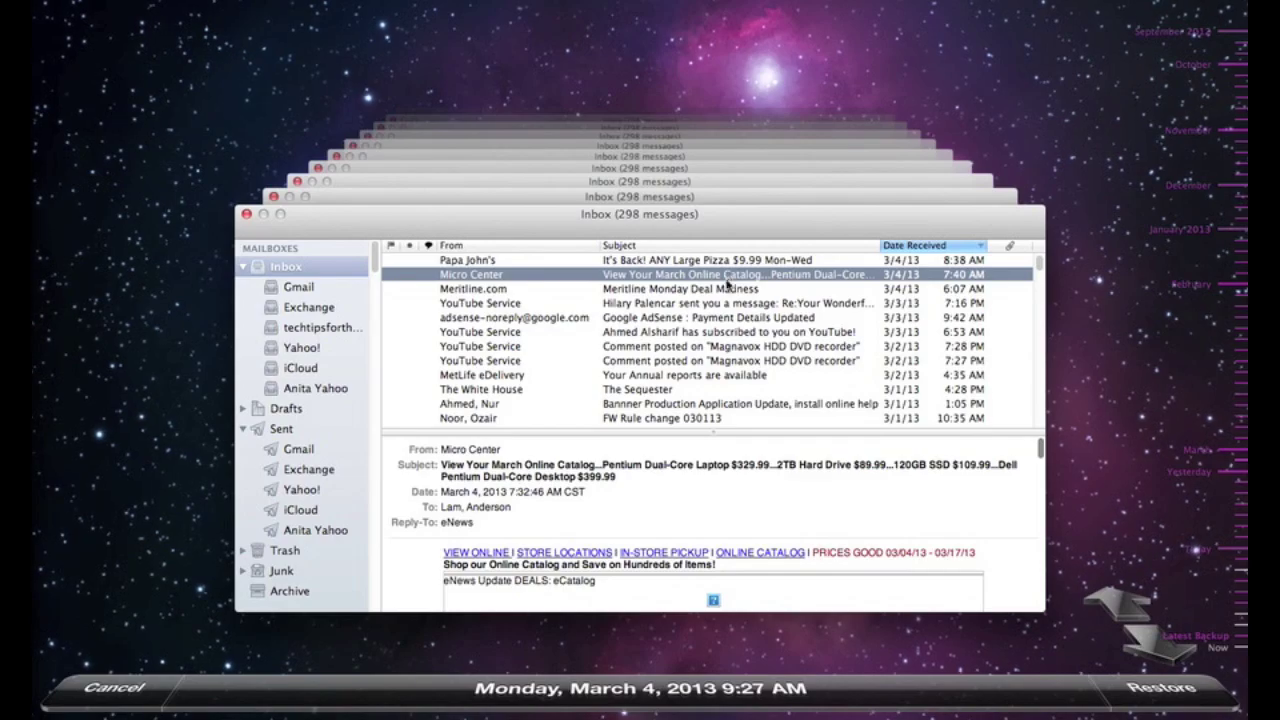
pyautogui.click(1145, 705)
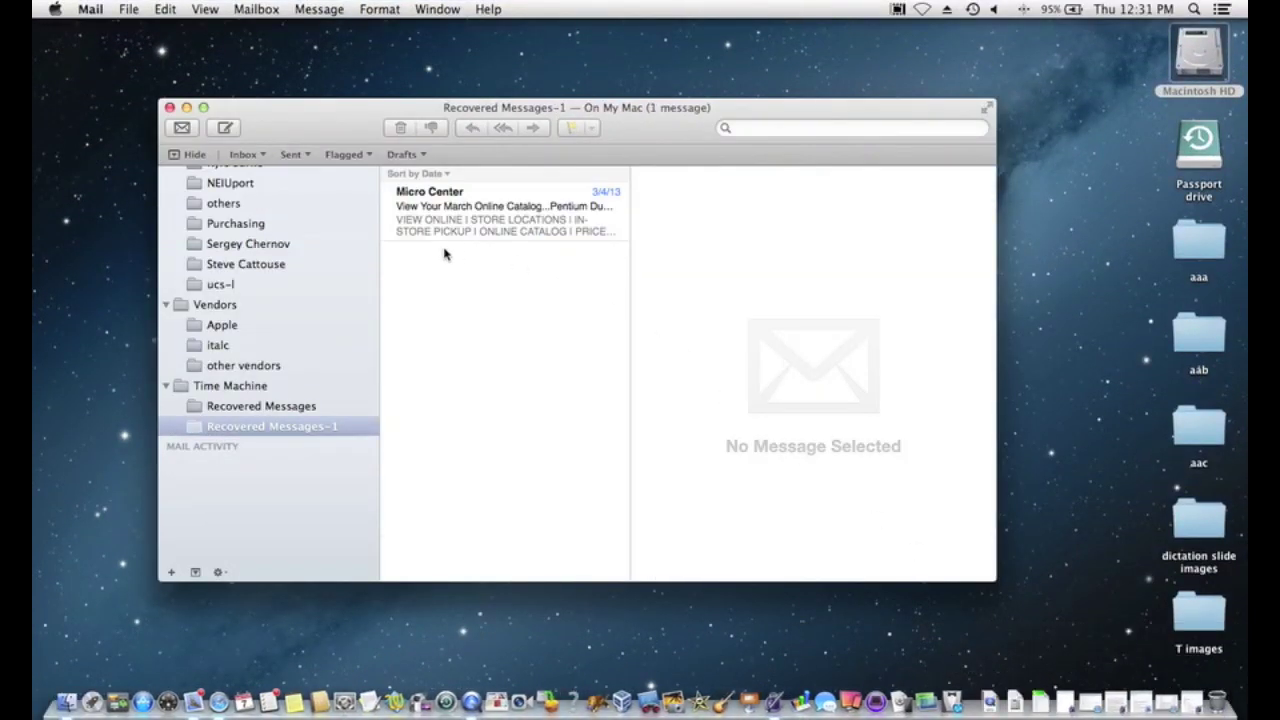
pyautogui.click(470, 226)
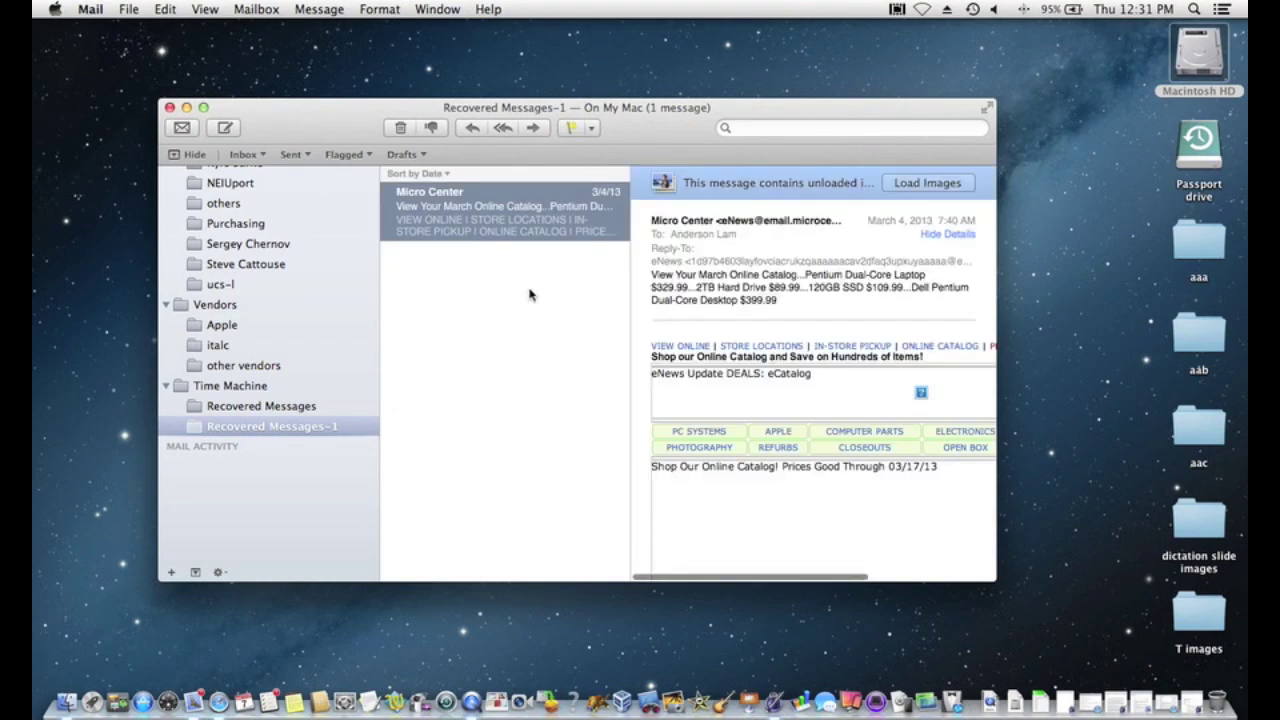